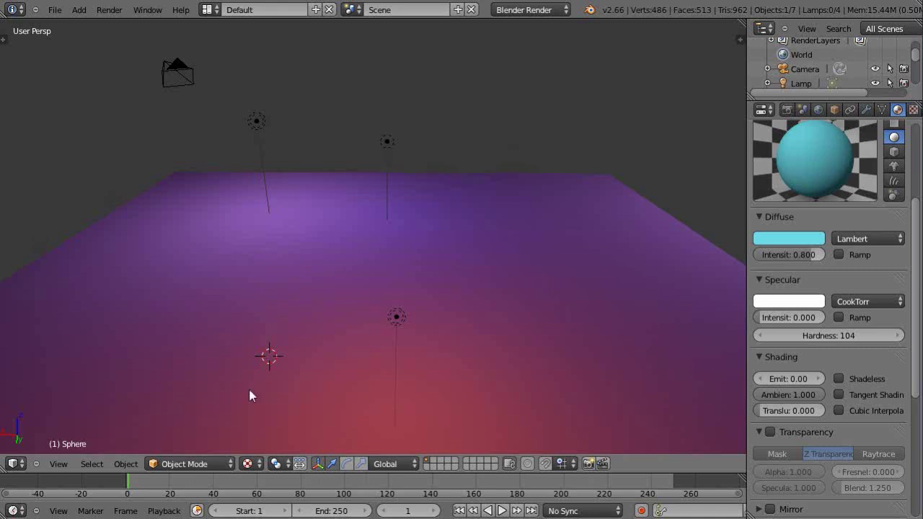
pyautogui.click(641, 420)
pyautogui.scroll(1, 446, 399)
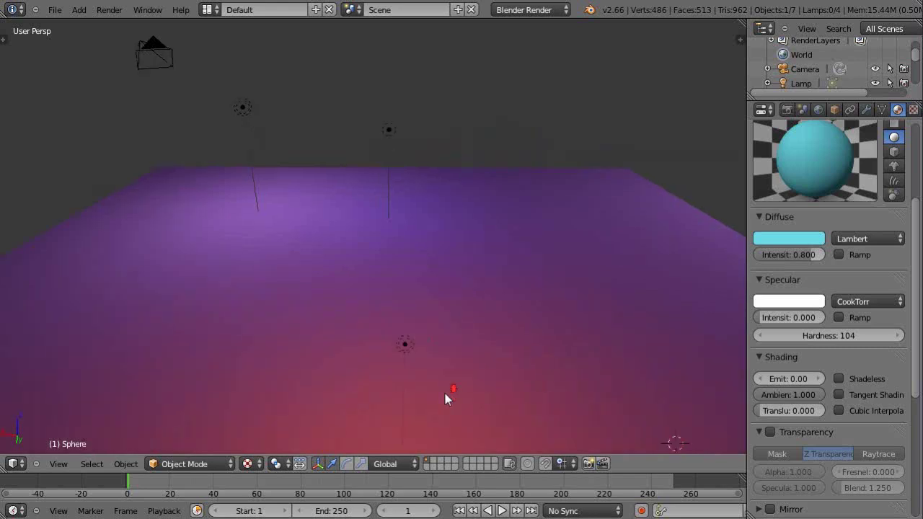
pyautogui.scroll(-2, 447, 399)
pyautogui.scroll(2, 446, 399)
pyautogui.scroll(-1, 444, 411)
pyautogui.moveTo(432, 411); pyautogui.dragTo(444, 402, button='middle')
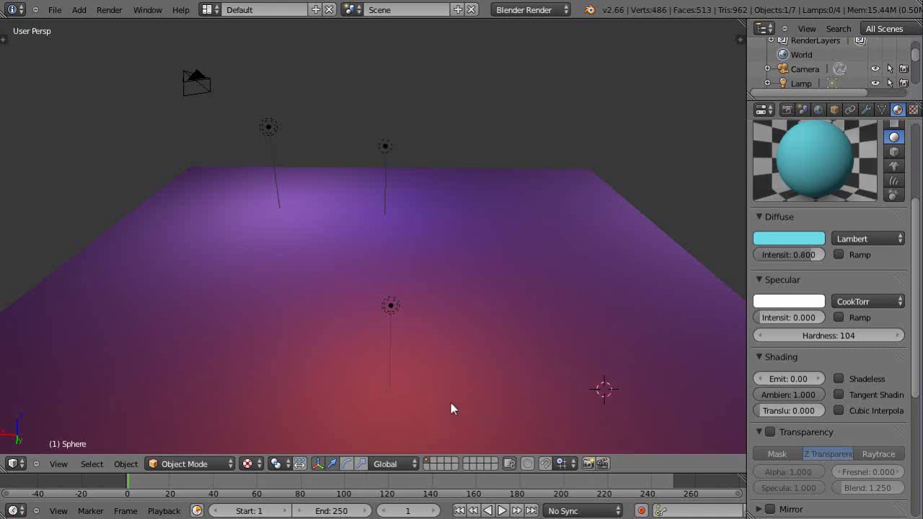
pyautogui.moveTo(375, 399)
pyautogui.mouseDown(button='middle')
pyautogui.moveTo(376, 389)
pyautogui.moveTo(378, 403)
pyautogui.mouseUp(button='middle')
pyautogui.scroll(-2, 381, 407)
pyautogui.scroll(2, 382, 407)
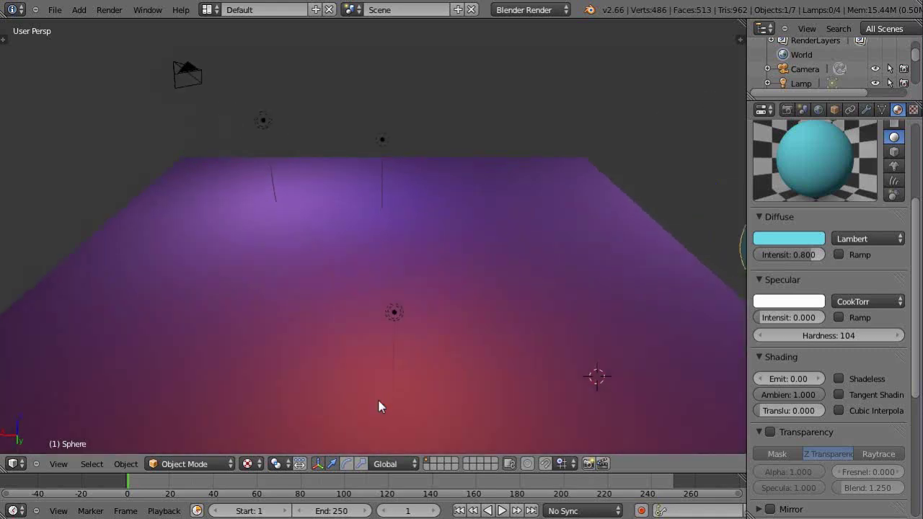
# Inspect the light settings of the orange, blue and white point lamps above the plane in turn
pyautogui.moveTo(393, 394); pyautogui.dragTo(414, 375, button='middle')
pyautogui.rightClick(429, 284)
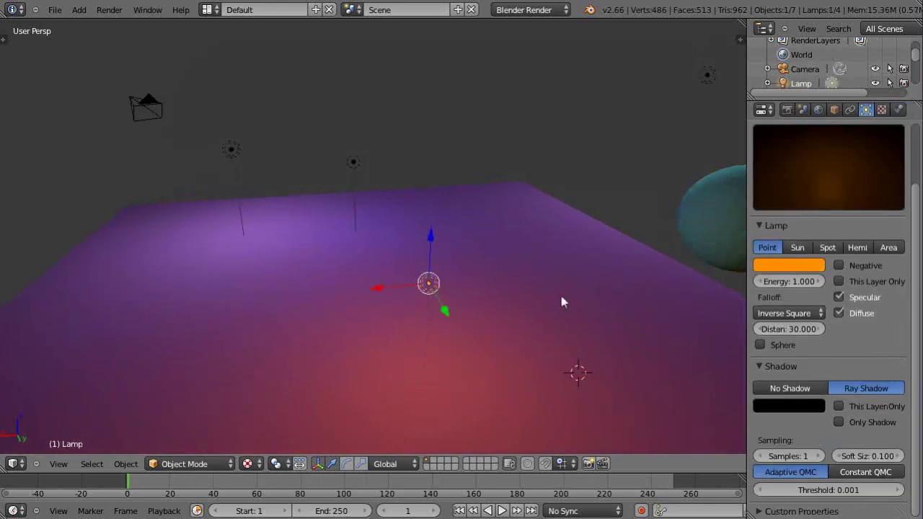
pyautogui.rightClick(355, 158)
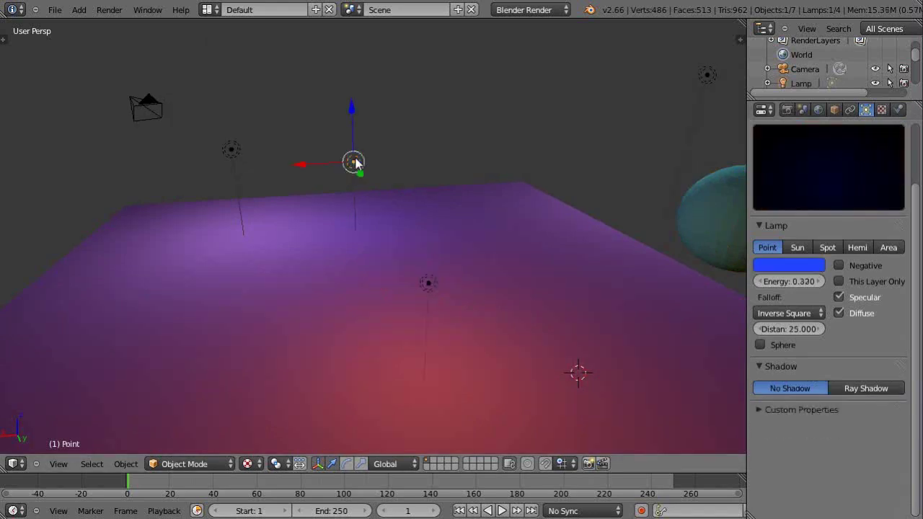
pyautogui.rightClick(229, 149)
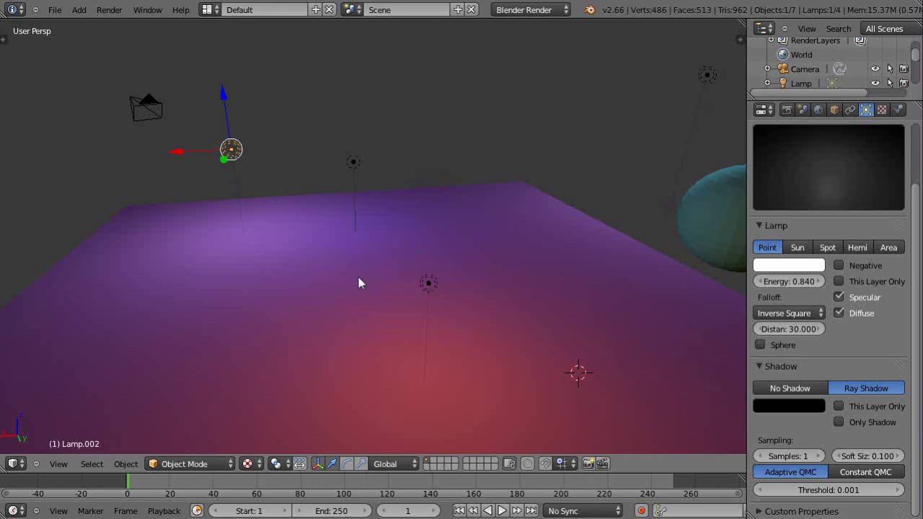
pyautogui.moveTo(380, 312); pyautogui.dragTo(376, 314, button='middle')
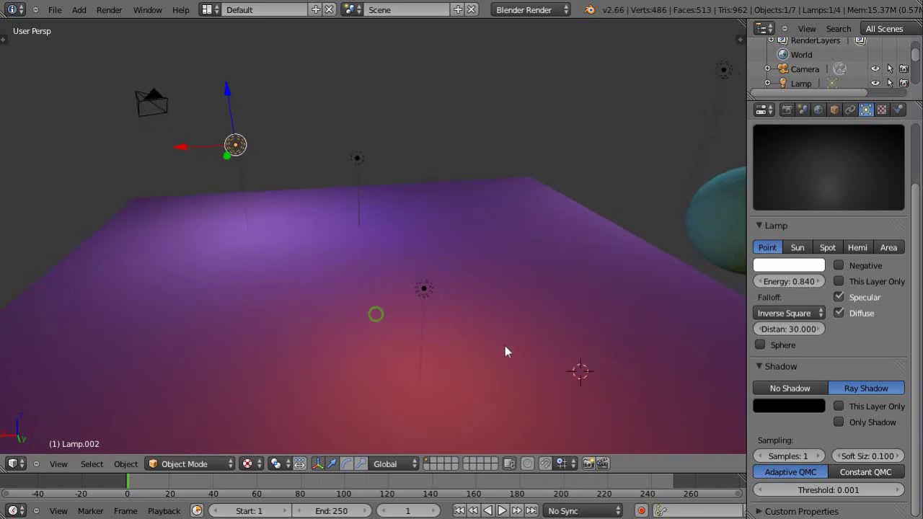
pyautogui.moveTo(502, 355); pyautogui.dragTo(490, 345, button='middle')
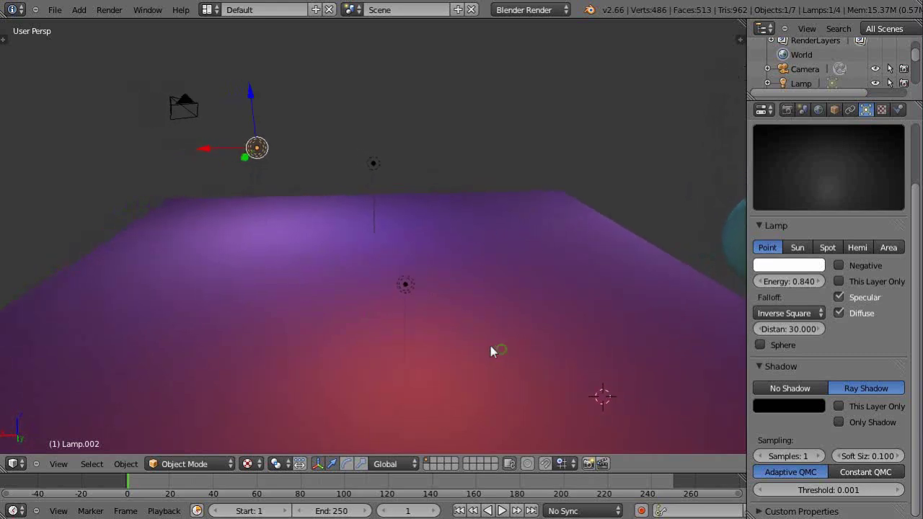
# Move the sphere along X over the middle of the plane among the lamps and raise it slightly
pyautogui.rightClick(727, 239)
pyautogui.scroll(-2, 682, 294)
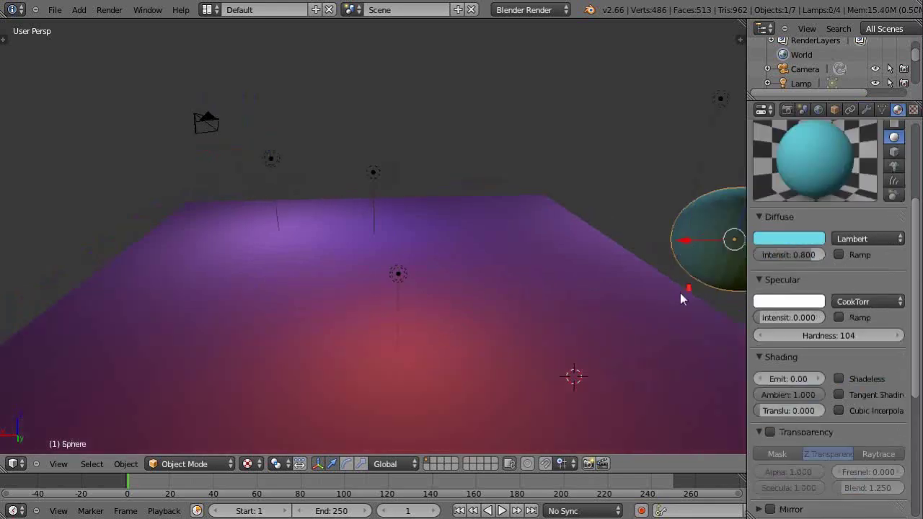
pyautogui.moveTo(624, 241); pyautogui.dragTo(353, 242)
pyautogui.moveTo(399, 204); pyautogui.dragTo(400, 181)
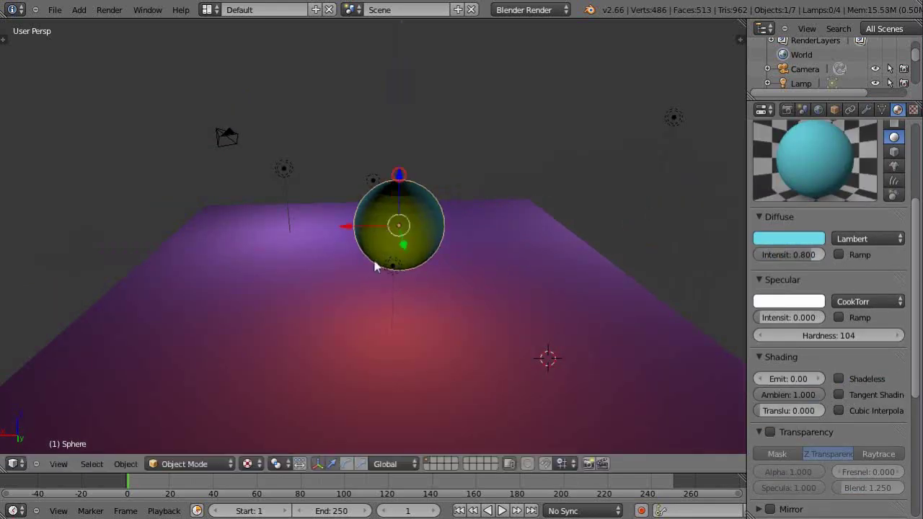
pyautogui.moveTo(367, 324); pyautogui.dragTo(387, 274, button='middle')
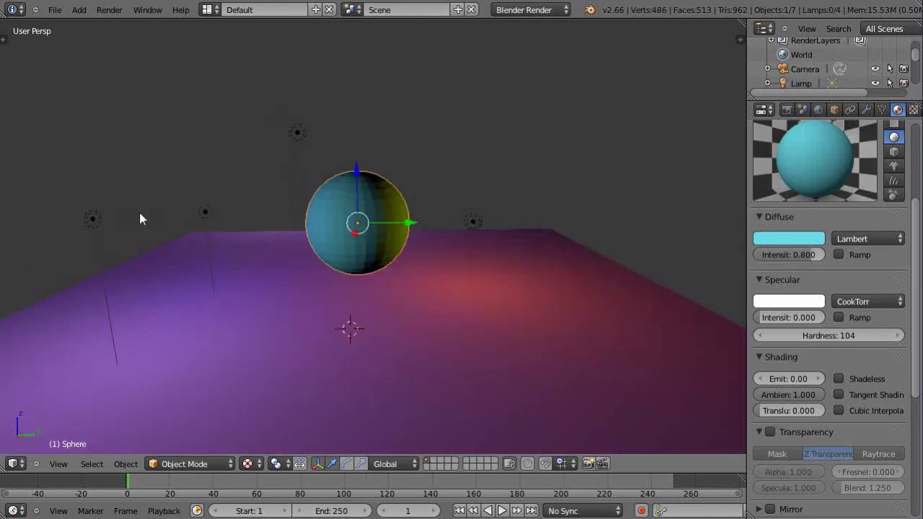
# Change the sphere material's diffuse colour to near-white, R 0.795, G 0.800, B 0.789
pyautogui.rightClick(208, 213)
pyautogui.moveTo(75, 225); pyautogui.dragTo(407, 220, button='middle')
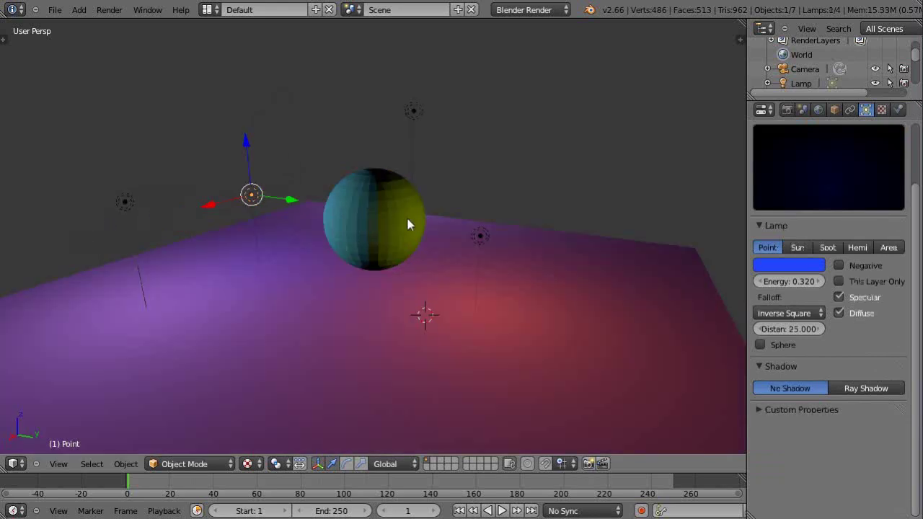
pyautogui.rightClick(387, 226)
pyautogui.click(789, 238)
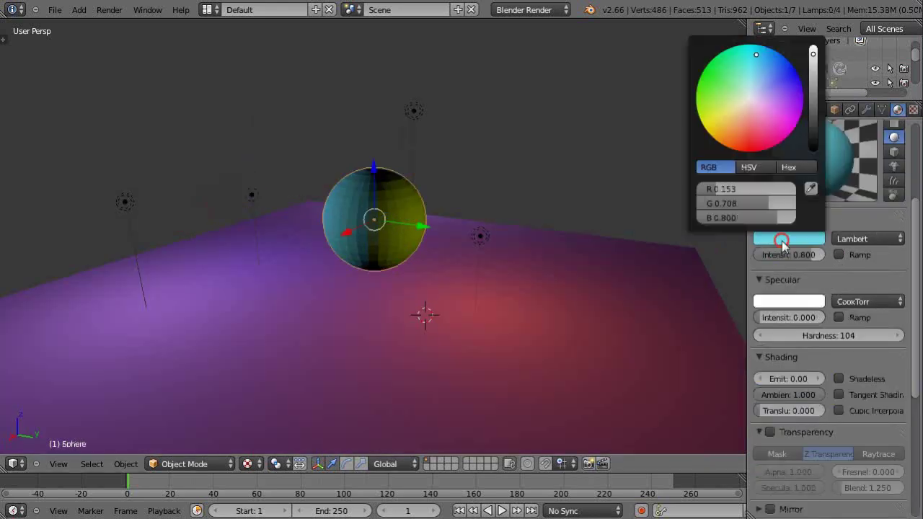
pyautogui.click(749, 98)
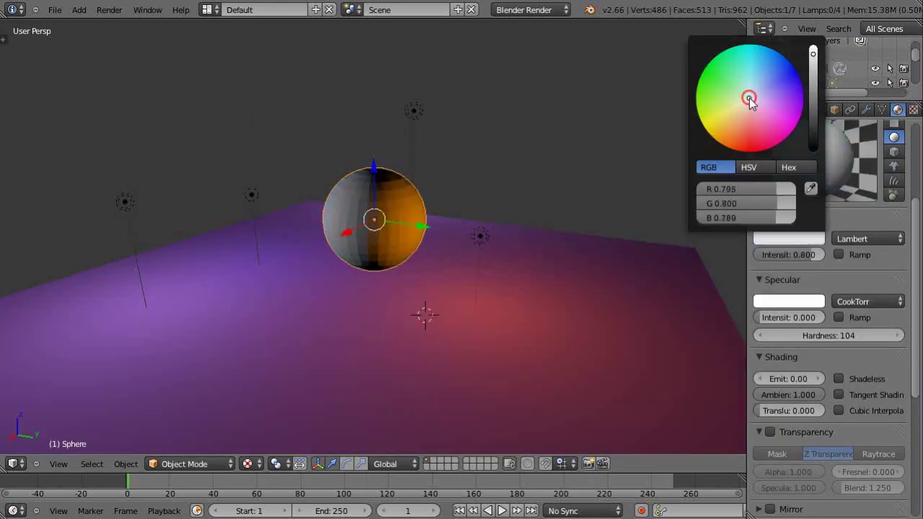
pyautogui.moveTo(461, 306); pyautogui.dragTo(530, 309, button='middle')
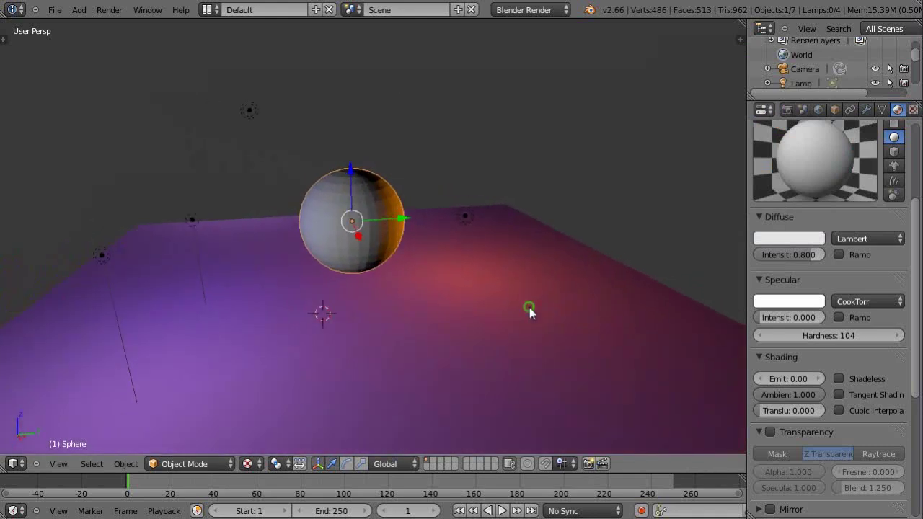
# Reposition the blue point lamp close in front of the sphere so that it lights the sphere's surface
pyautogui.moveTo(243, 242); pyautogui.dragTo(610, 252, button='middle')
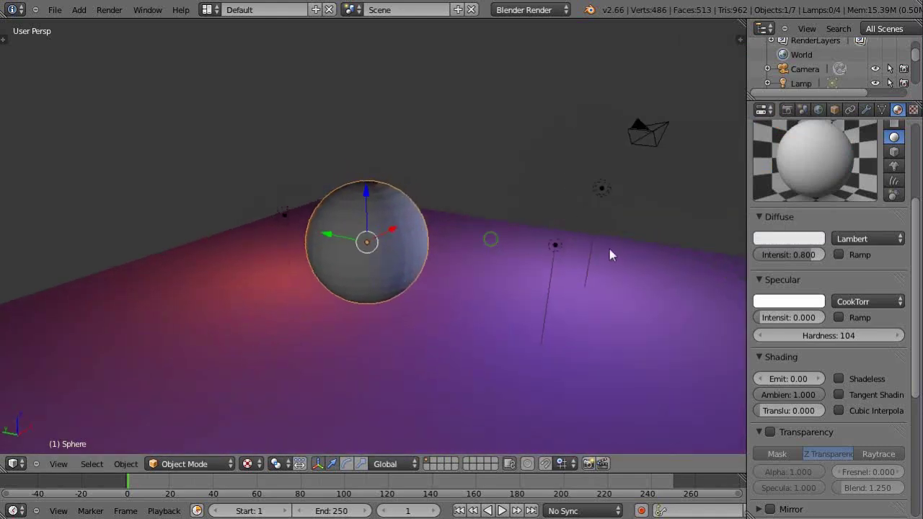
pyautogui.rightClick(554, 246)
pyautogui.press('g')
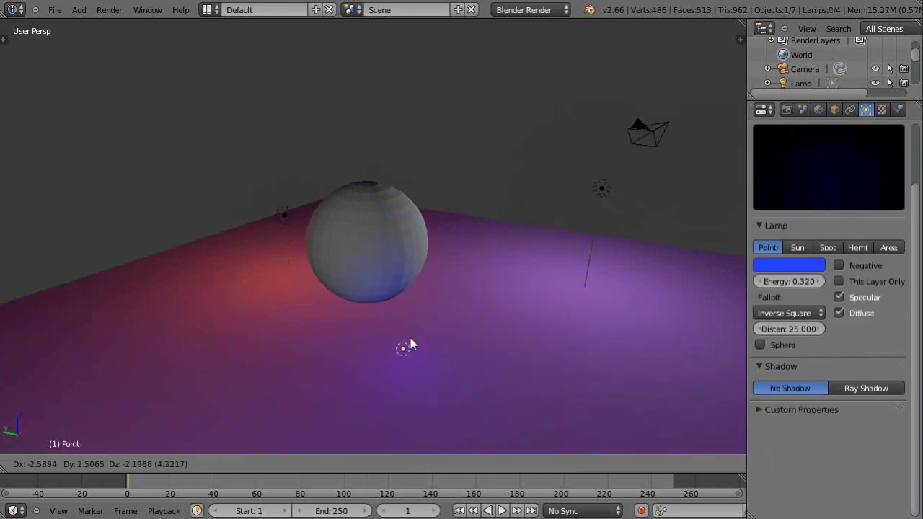
pyautogui.click(543, 257)
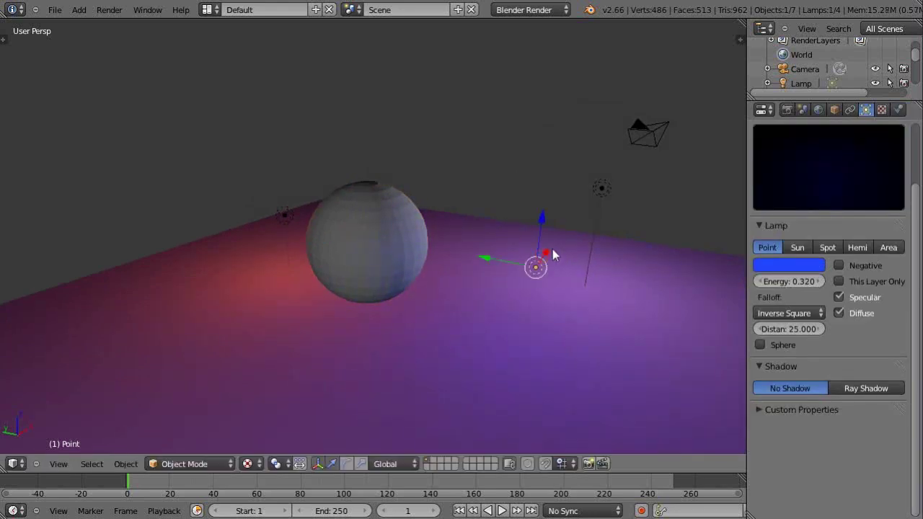
pyautogui.moveTo(545, 260); pyautogui.dragTo(462, 346)
pyautogui.moveTo(463, 347); pyautogui.dragTo(403, 299, button='middle')
pyautogui.moveTo(322, 230); pyautogui.dragTo(322, 188)
pyautogui.moveTo(381, 322); pyautogui.dragTo(426, 332, button='middle')
pyautogui.moveTo(499, 297); pyautogui.dragTo(459, 253)
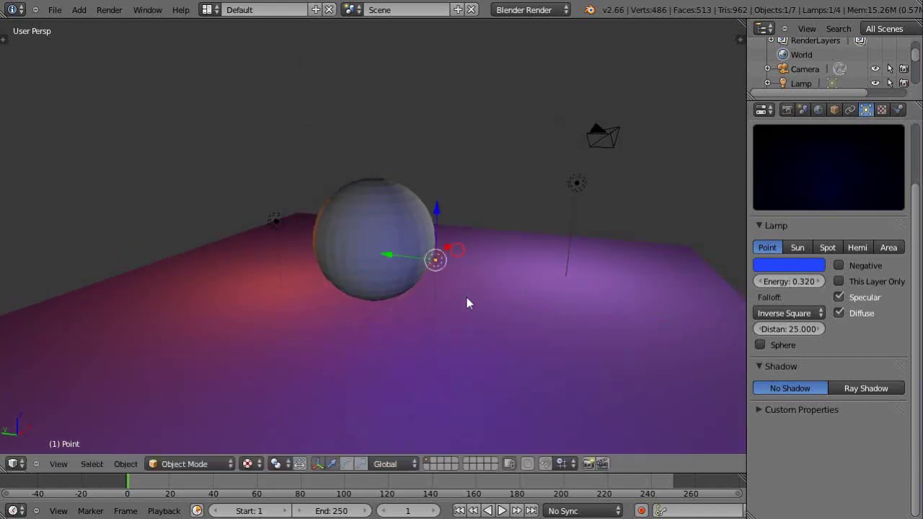
# Raise the blue lamp's energy to 1.620 and check its glow on the sphere and plane
pyautogui.moveTo(781, 280); pyautogui.dragTo(805, 283)
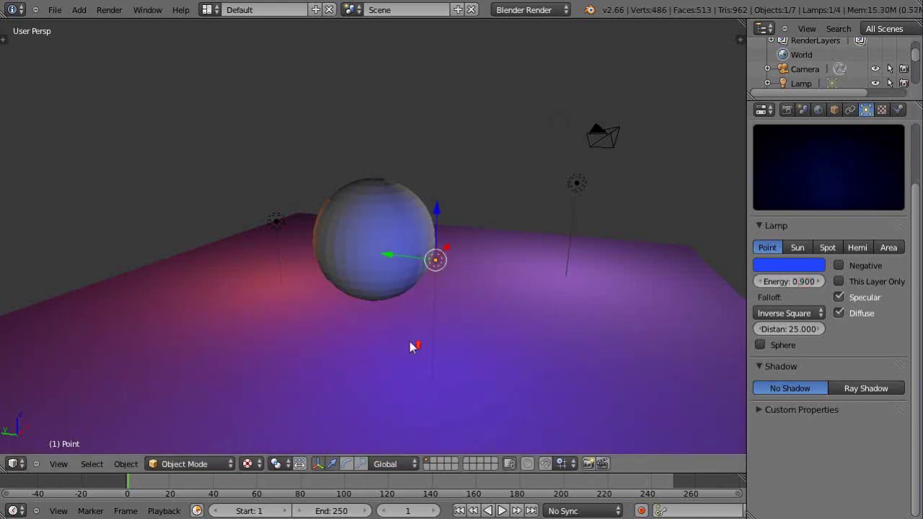
pyautogui.scroll(3, 409, 342)
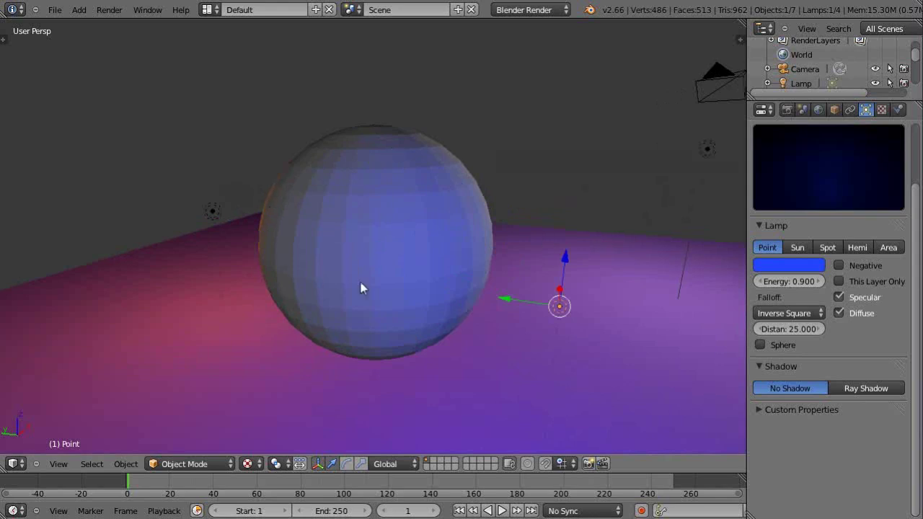
pyautogui.scroll(-4, 471, 328)
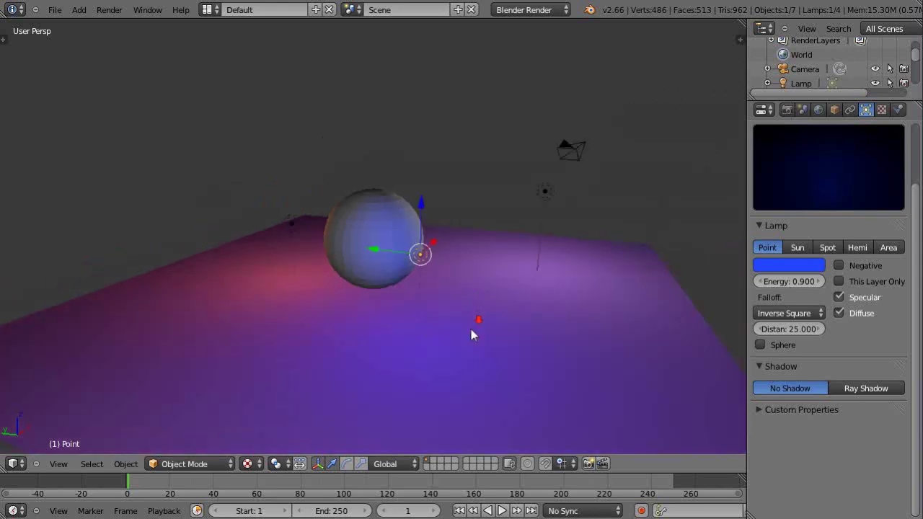
pyautogui.moveTo(471, 329); pyautogui.dragTo(456, 327, button='middle')
pyautogui.scroll(2, 437, 338)
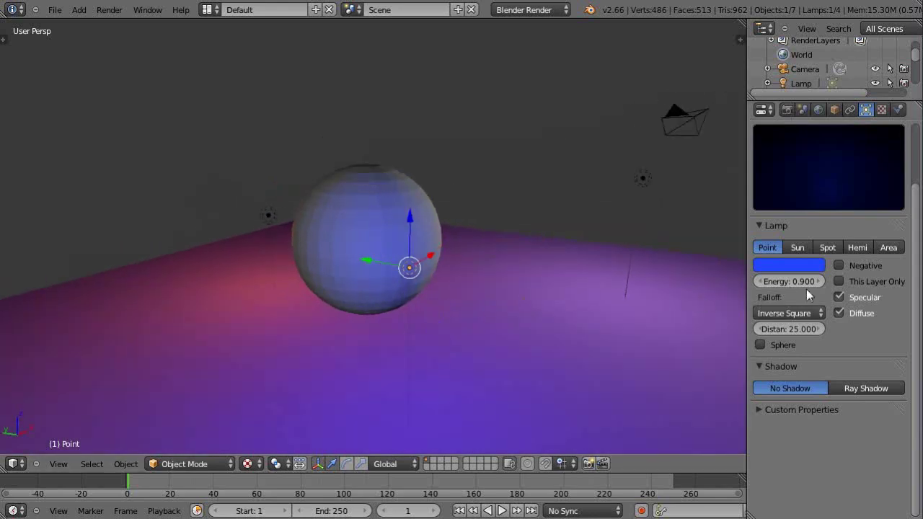
pyautogui.moveTo(793, 281); pyautogui.dragTo(840, 286)
pyautogui.moveTo(434, 370); pyautogui.dragTo(417, 386, button='middle')
pyautogui.scroll(-4, 457, 342)
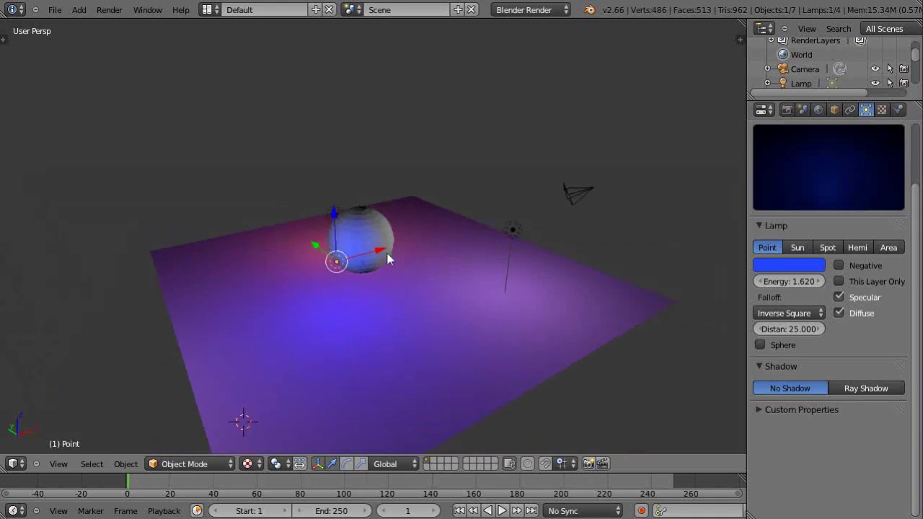
# Slide the blue lamp along X away from the sphere and reduce its falloff distance to 9.456
pyautogui.moveTo(382, 249); pyautogui.dragTo(349, 280)
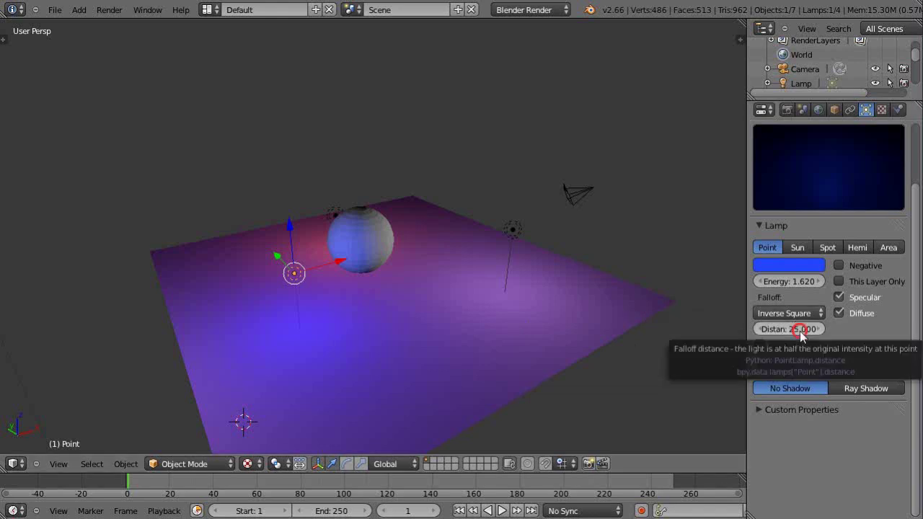
pyautogui.moveTo(800, 331); pyautogui.dragTo(795, 330)
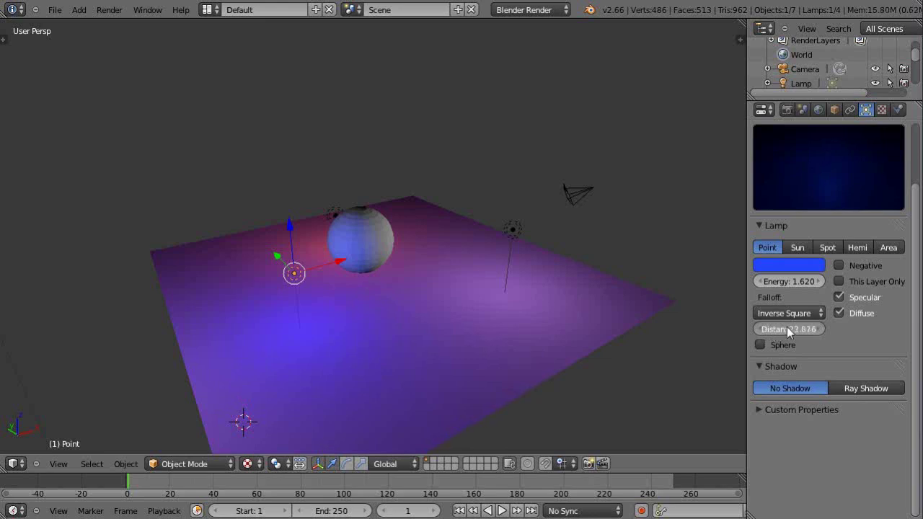
pyautogui.moveTo(737, 336); pyautogui.dragTo(693, 352)
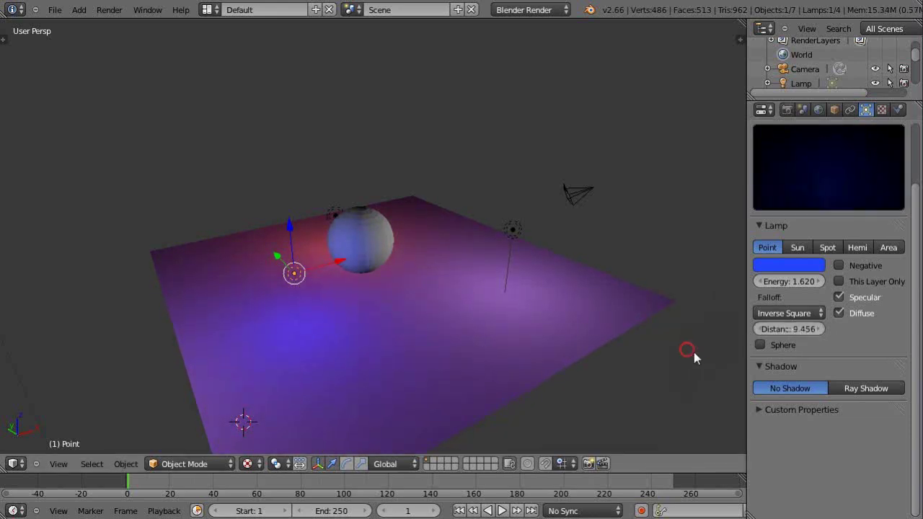
# Limit the blue lamp's light with the Sphere option and set its falloff distance to 1.084
pyautogui.click(760, 346)
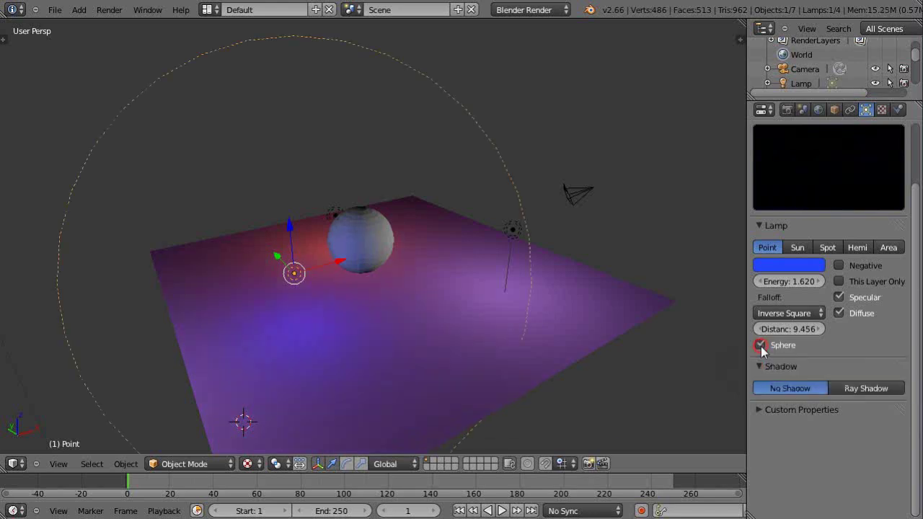
pyautogui.scroll(4, 370, 319)
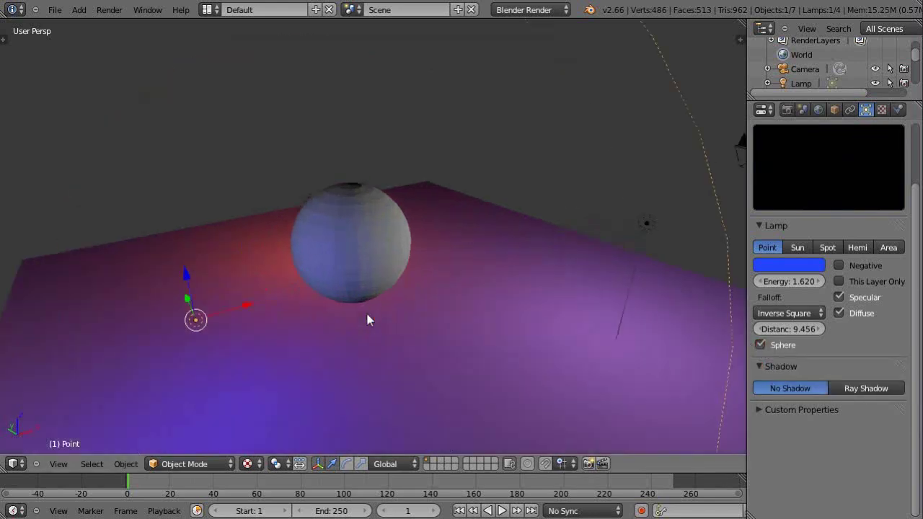
pyautogui.scroll(-3, 370, 319)
pyautogui.moveTo(798, 329); pyautogui.dragTo(749, 325)
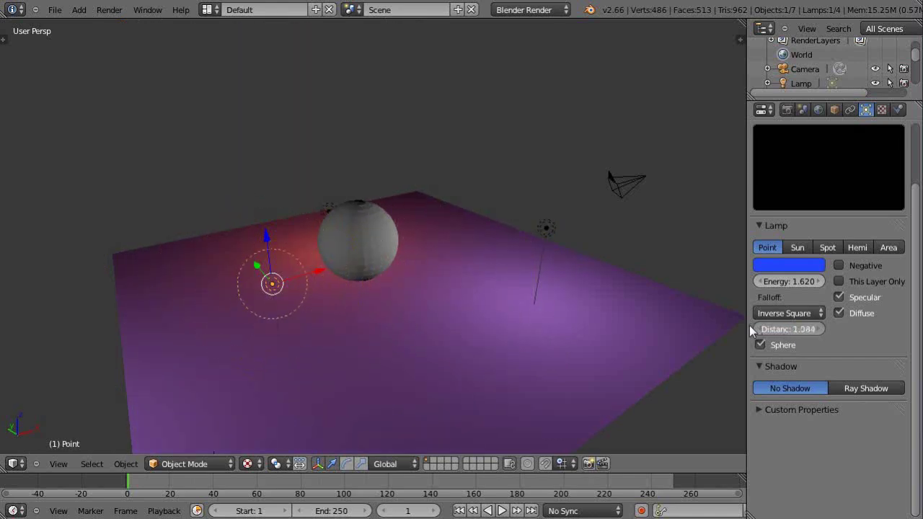
# Move the blue lamp along X and Y until its falloff sphere overlaps the near side of the sphere
pyautogui.scroll(3, 345, 355)
pyautogui.moveTo(346, 363); pyautogui.dragTo(364, 357, button='middle')
pyautogui.moveTo(310, 320); pyautogui.dragTo(433, 258)
pyautogui.moveTo(407, 339); pyautogui.dragTo(427, 346, button='middle')
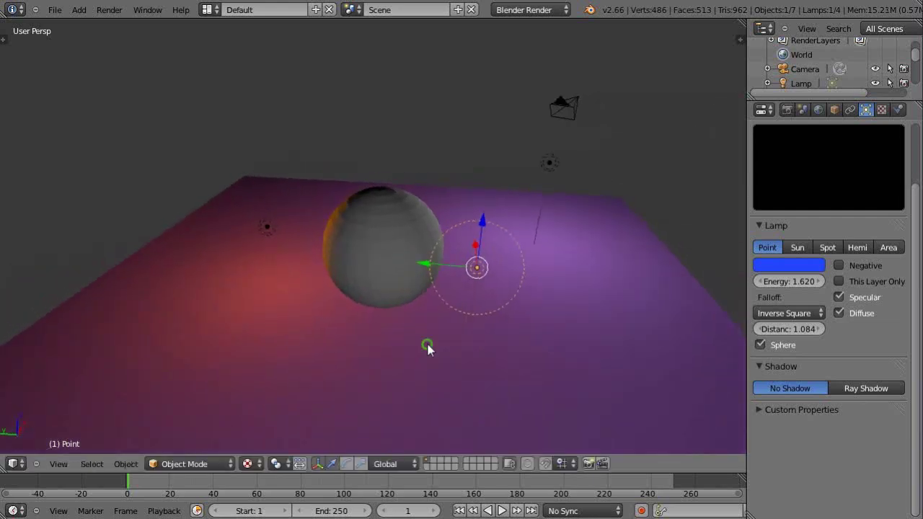
pyautogui.moveTo(423, 266); pyautogui.dragTo(382, 261)
pyautogui.scroll(3, 424, 322)
pyautogui.moveTo(424, 323); pyautogui.dragTo(441, 336, button='middle')
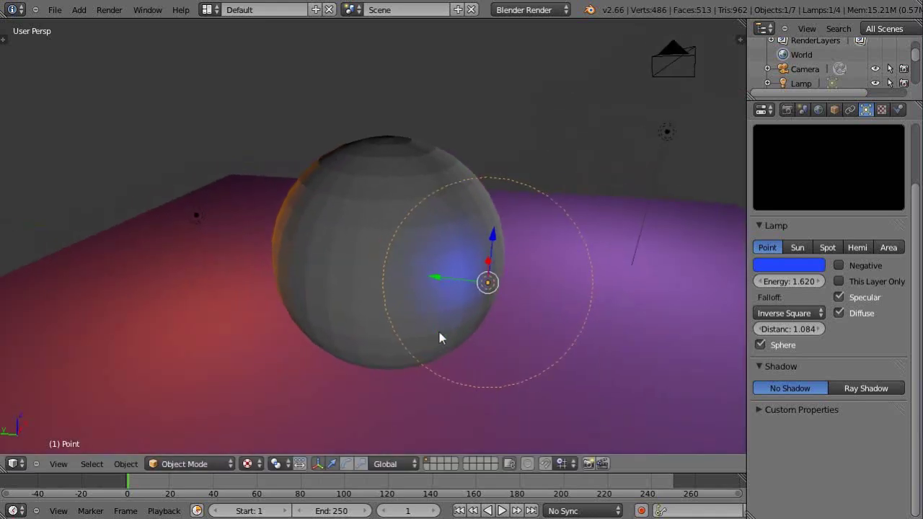
# Increase the blue lamp's energy to 4.560 and check the light spot on the sphere
pyautogui.click(785, 281)
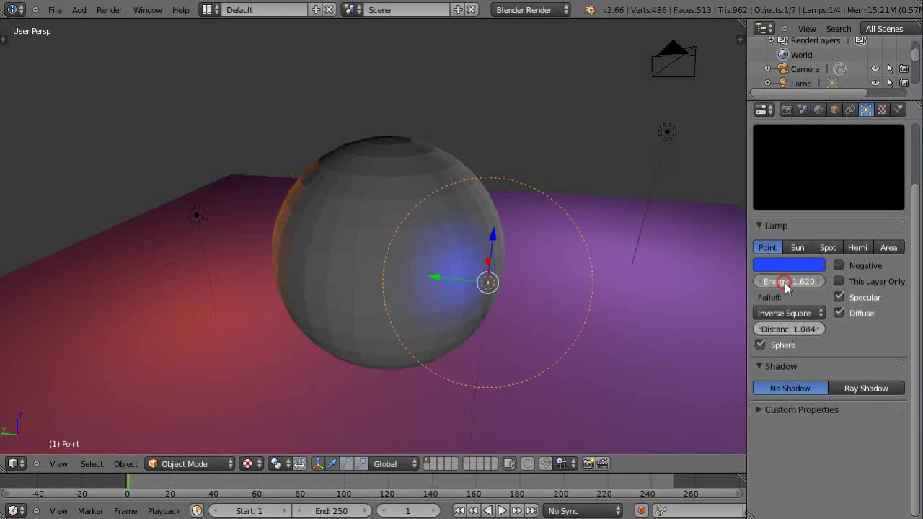
pyautogui.write('3')
pyautogui.press('Return')
pyautogui.moveTo(877, 273); pyautogui.dragTo(891, 280)
pyautogui.moveTo(553, 338); pyautogui.dragTo(538, 362, button='middle')
pyautogui.scroll(-4, 552, 335)
pyautogui.scroll(3, 527, 351)
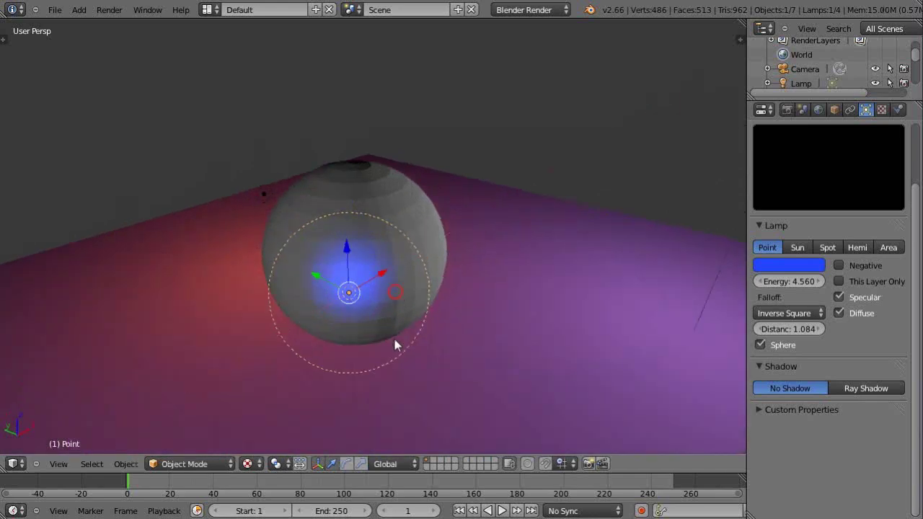
pyautogui.moveTo(451, 344); pyautogui.dragTo(412, 344, button='middle')
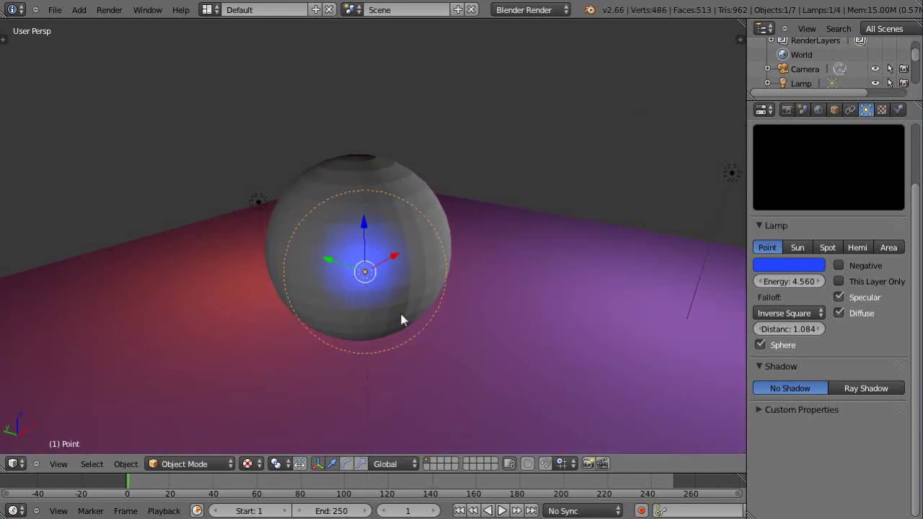
pyautogui.moveTo(328, 265)
pyautogui.mouseDown()
pyautogui.moveTo(357, 290)
pyautogui.moveTo(326, 279)
pyautogui.mouseUp()
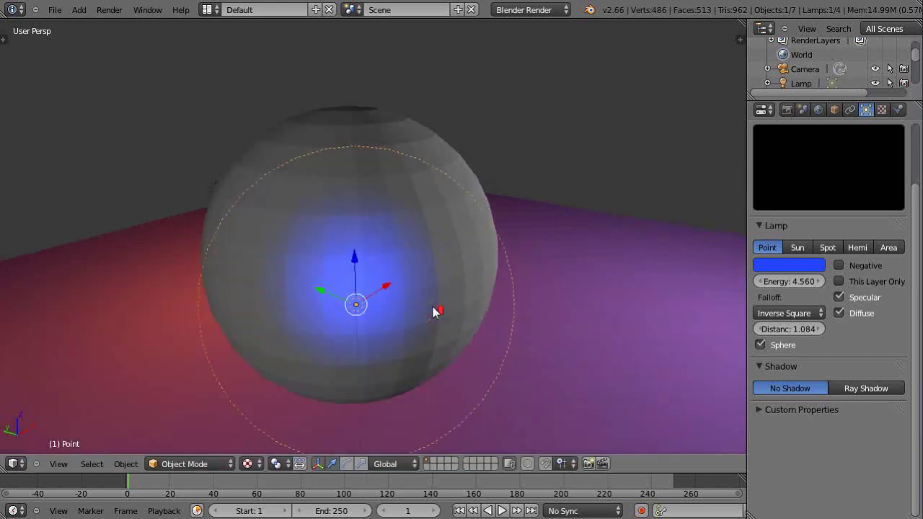
# Limit the white lamp between the sphere and the camera with the Sphere option and reduce its falloff distance to 17.164
pyautogui.moveTo(428, 315); pyautogui.dragTo(364, 312, button='middle')
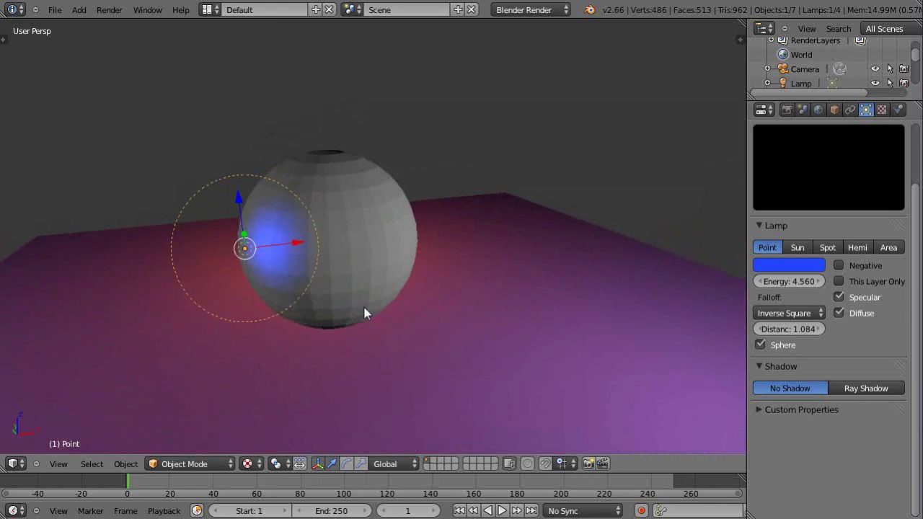
pyautogui.scroll(-3, 437, 324)
pyautogui.moveTo(459, 338); pyautogui.dragTo(405, 333, button='middle')
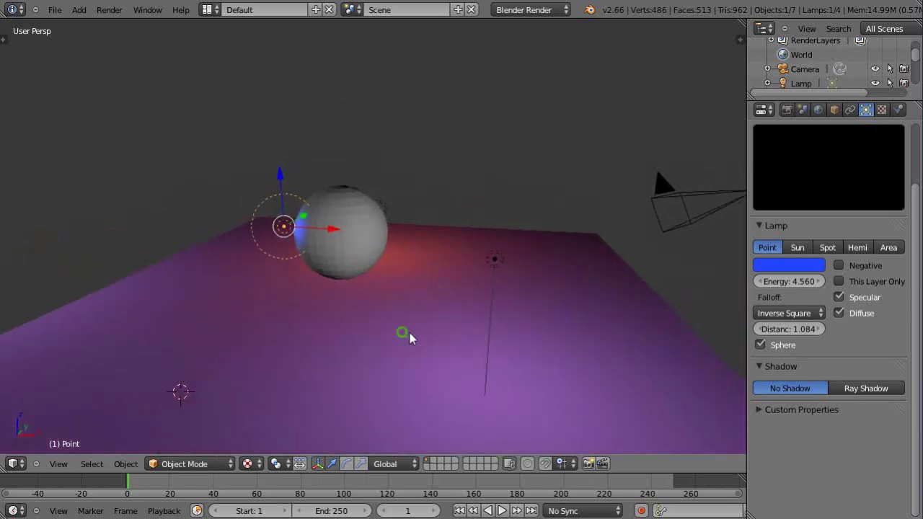
pyautogui.rightClick(495, 258)
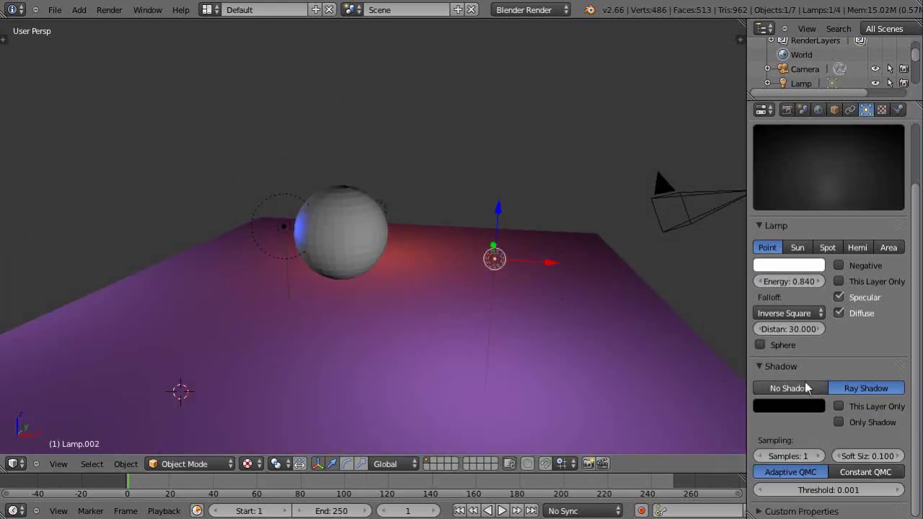
pyautogui.click(760, 345)
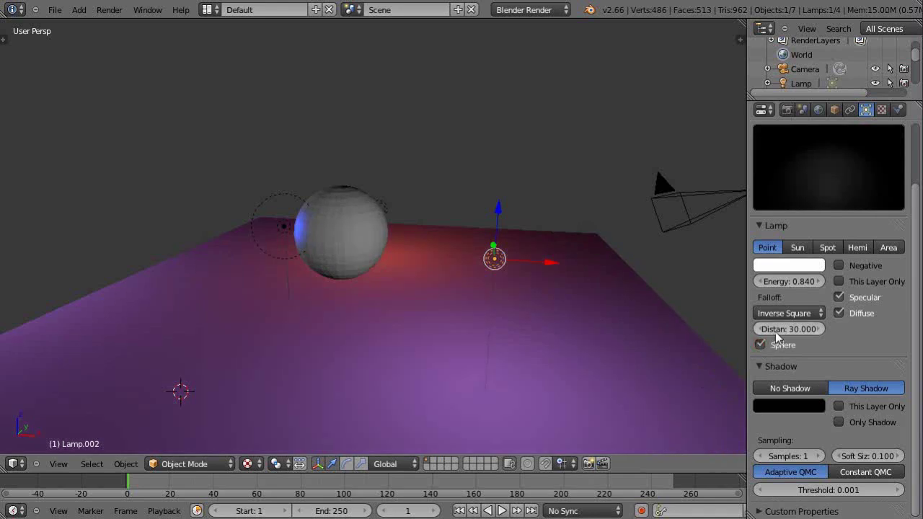
pyautogui.moveTo(796, 329); pyautogui.dragTo(737, 336)
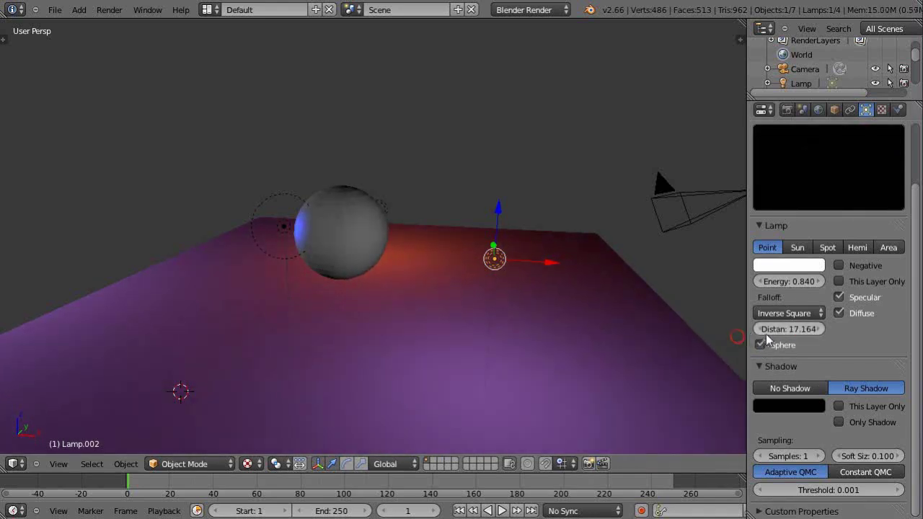
# Set the white lamp's energy to 1.780 and its falloff distance to 11.076, and view the lighting from another side
pyautogui.moveTo(763, 282); pyautogui.dragTo(797, 283)
pyautogui.moveTo(795, 331); pyautogui.dragTo(754, 342)
pyautogui.click(760, 344)
pyautogui.moveTo(505, 381); pyautogui.dragTo(445, 379, button='middle')
pyautogui.moveTo(366, 366); pyautogui.dragTo(511, 367, button='middle')
pyautogui.scroll(-3, 512, 368)
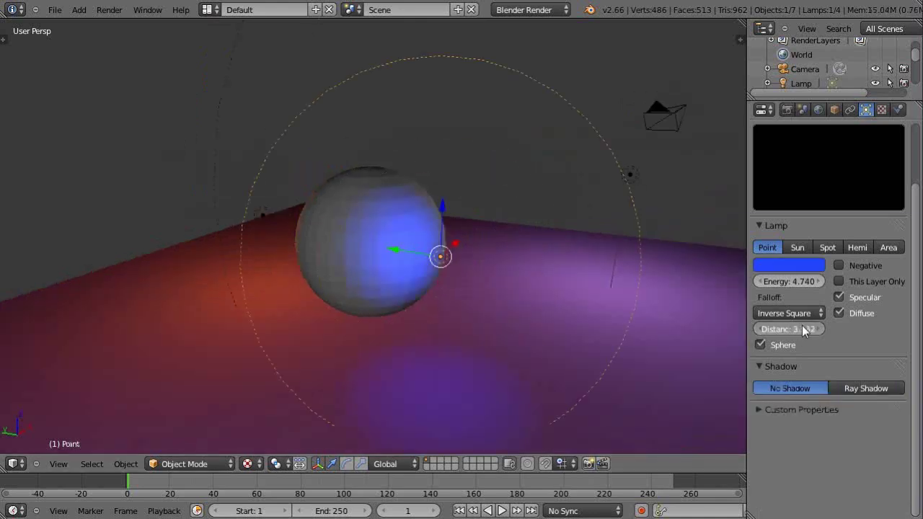
# Adjust the blue lamp to energy 4.740 and falloff distance 2.860, and check its light on the sphere and plane
pyautogui.moveTo(811, 330); pyautogui.dragTo(738, 335)
pyautogui.moveTo(570, 353)
pyautogui.mouseDown(button='middle')
pyautogui.moveTo(511, 354)
pyautogui.moveTo(570, 344)
pyautogui.mouseUp(button='middle')
pyautogui.scroll(-4, 569, 343)
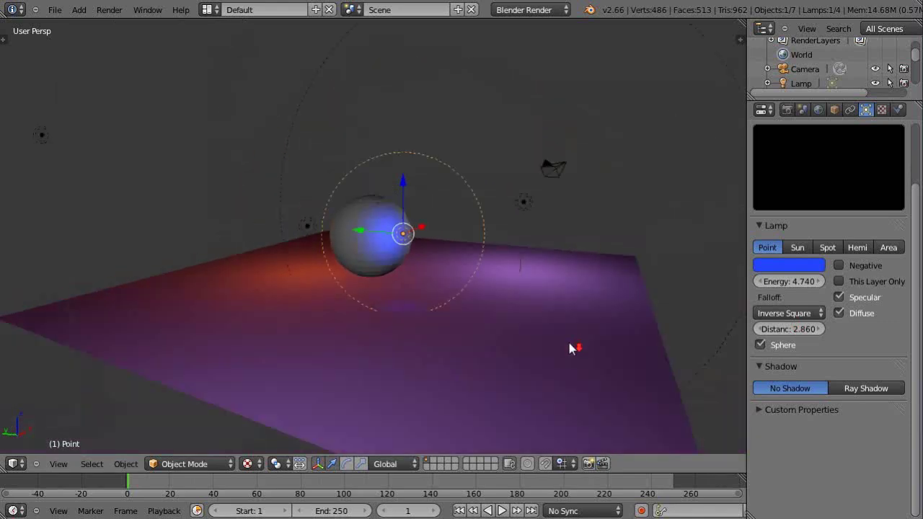
pyautogui.scroll(1, 567, 341)
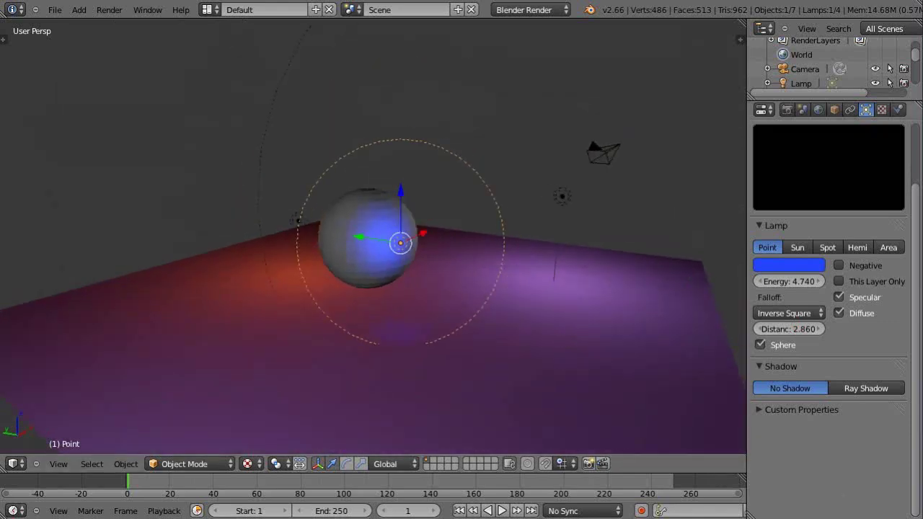